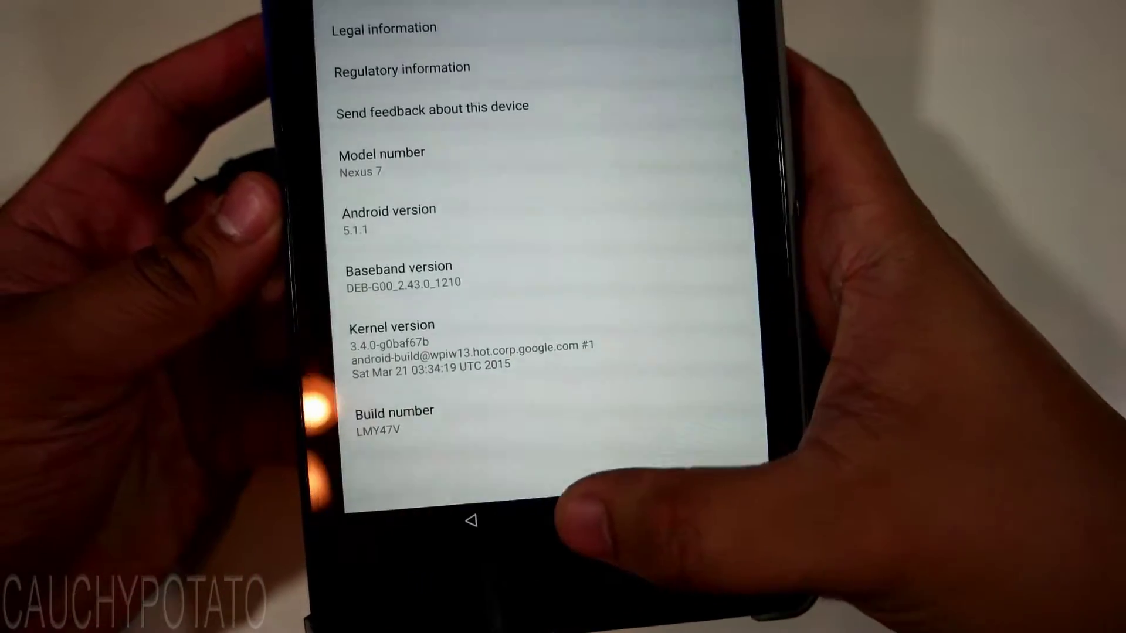
Step: Leave the About tablet page and return to the home screen
click(561, 521)
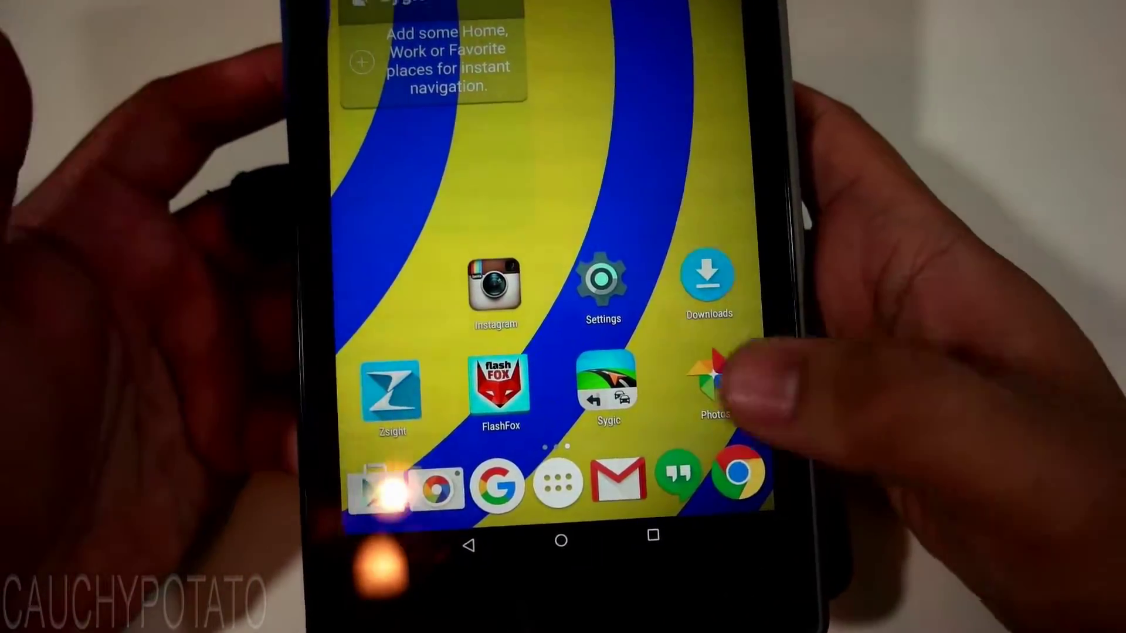
Step: Open Gmail's cauchypotato.com link with Chrome set to Always, then go home
click(618, 478)
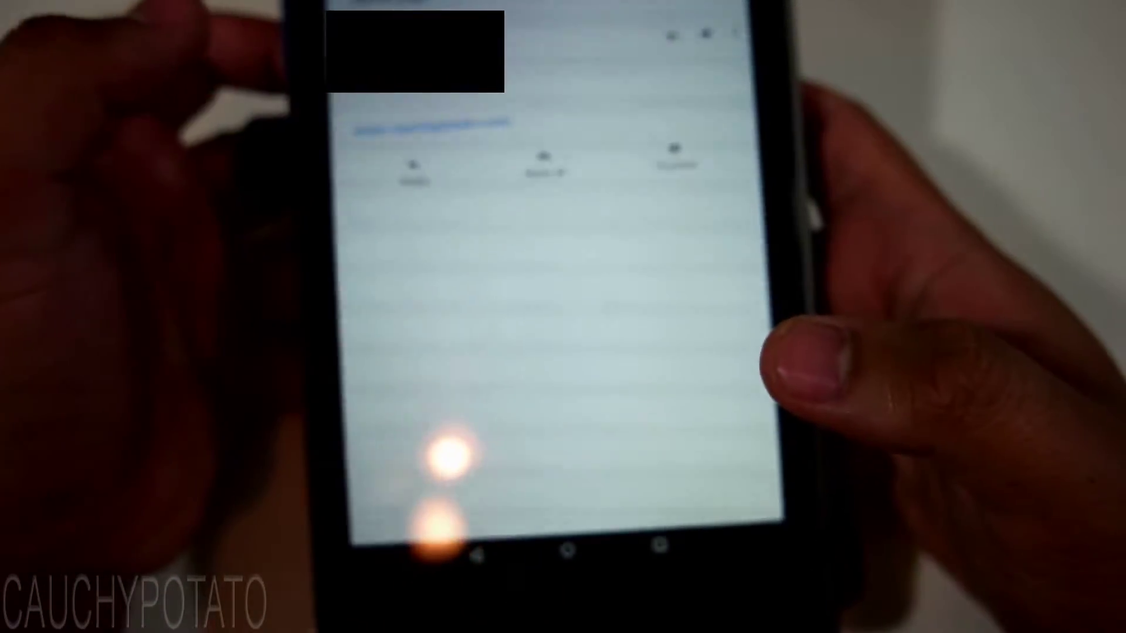
click(453, 117)
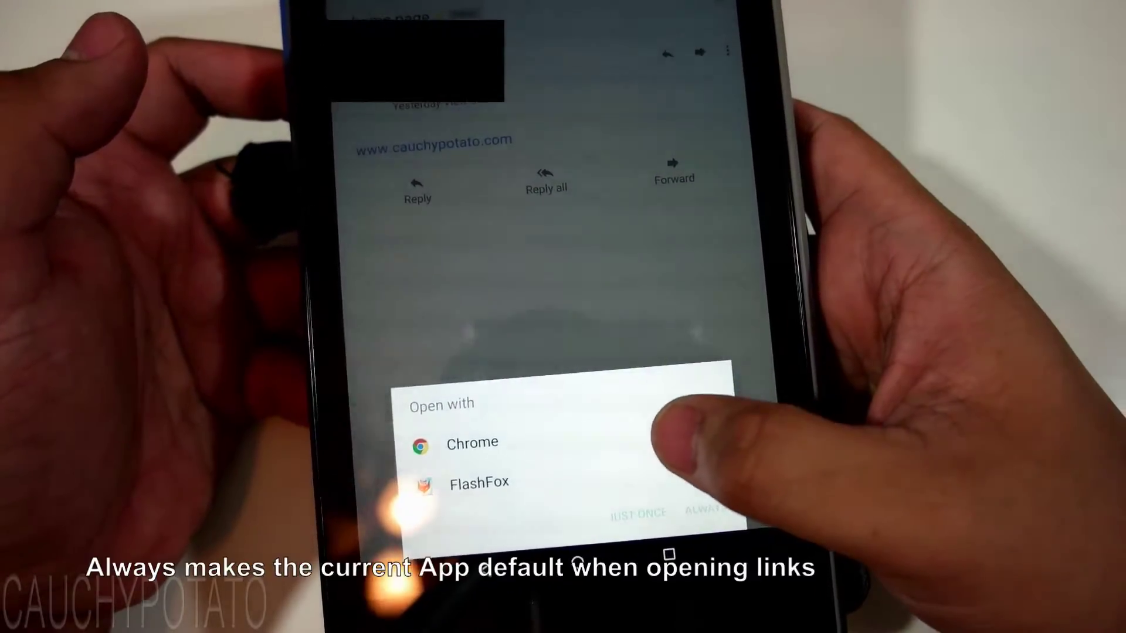
click(669, 440)
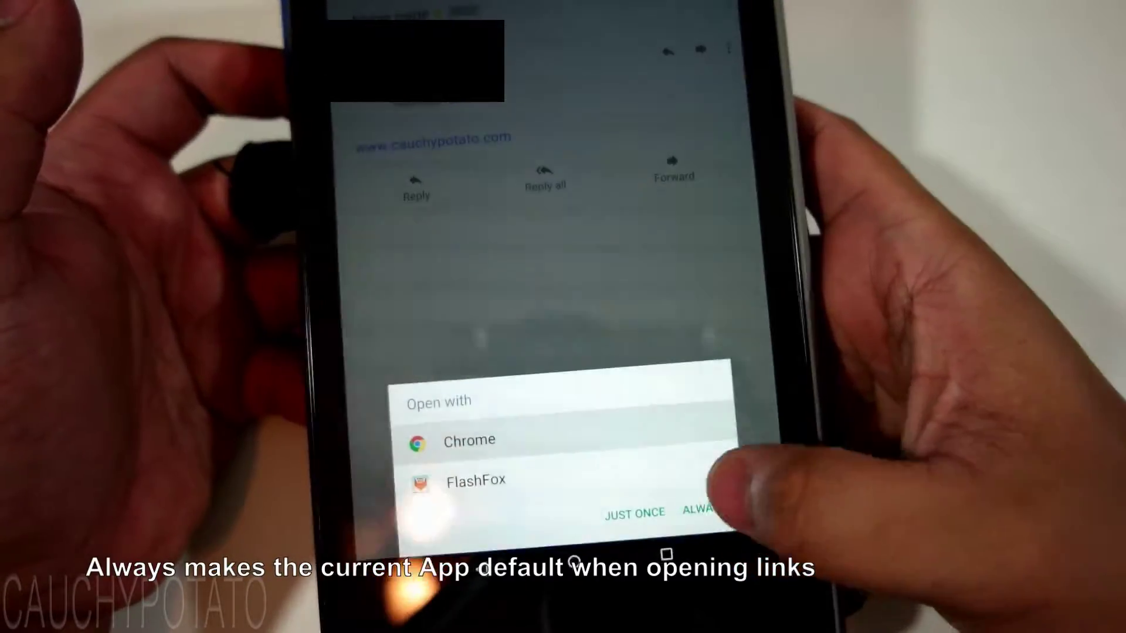
click(699, 511)
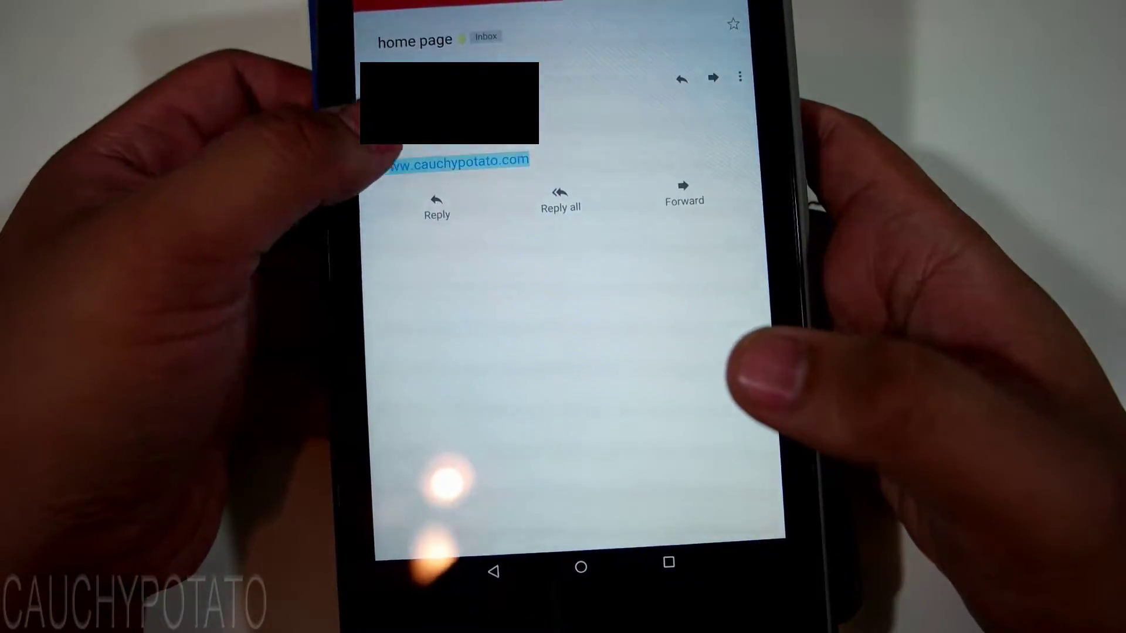
click(413, 161)
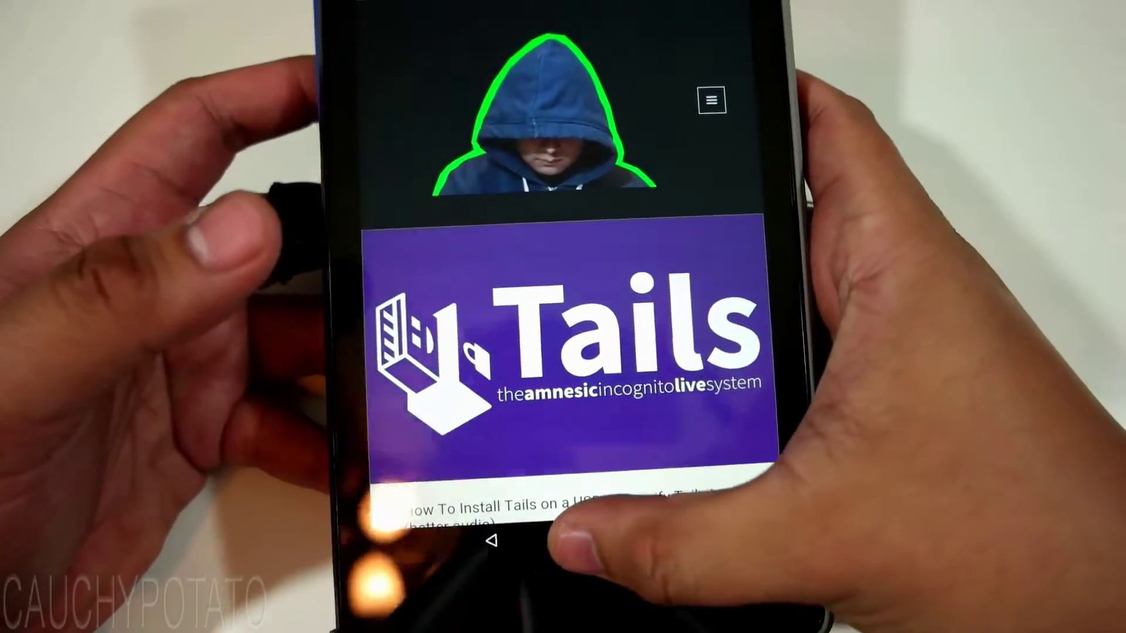
click(554, 540)
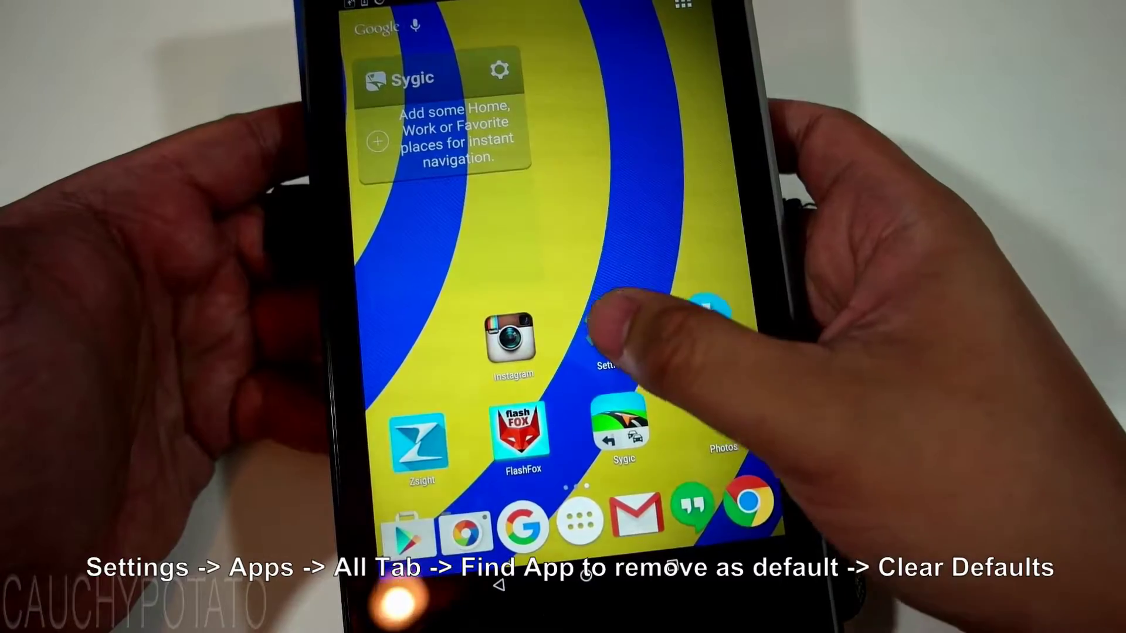
Step: Open Chrome's app info from the ALL list under Settings > Apps
click(606, 339)
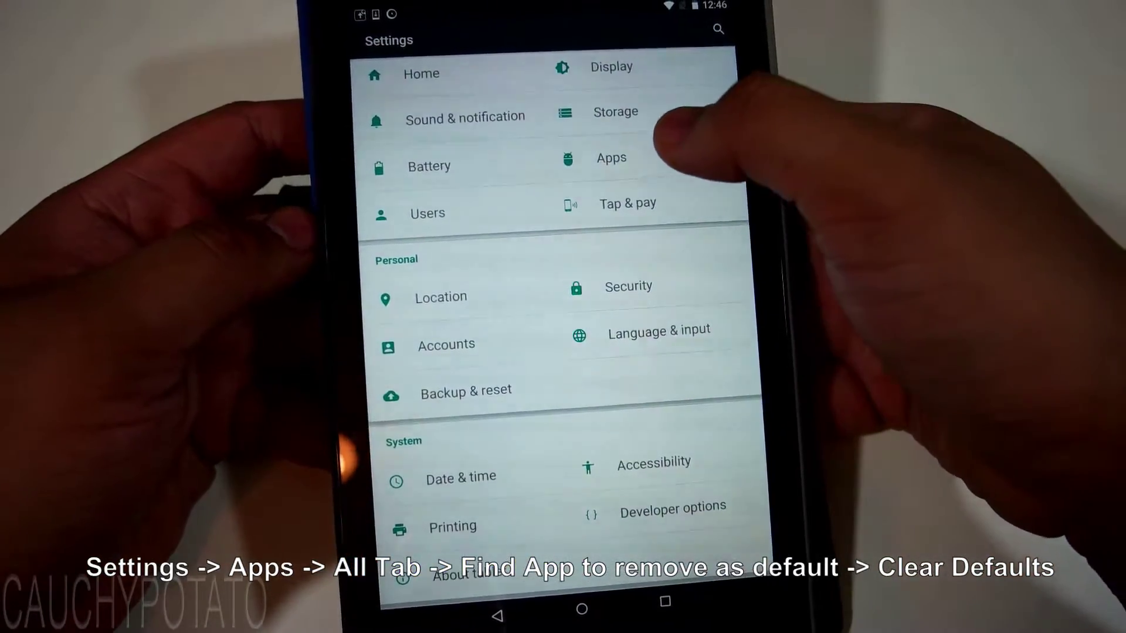
click(612, 158)
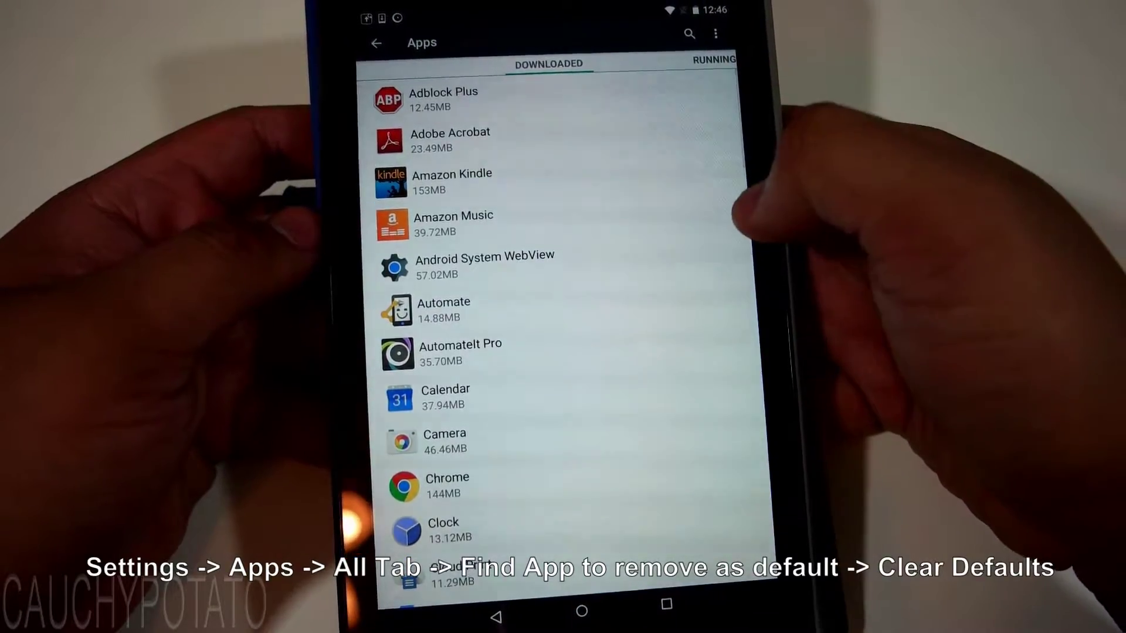
drag(740, 215, 638, 238)
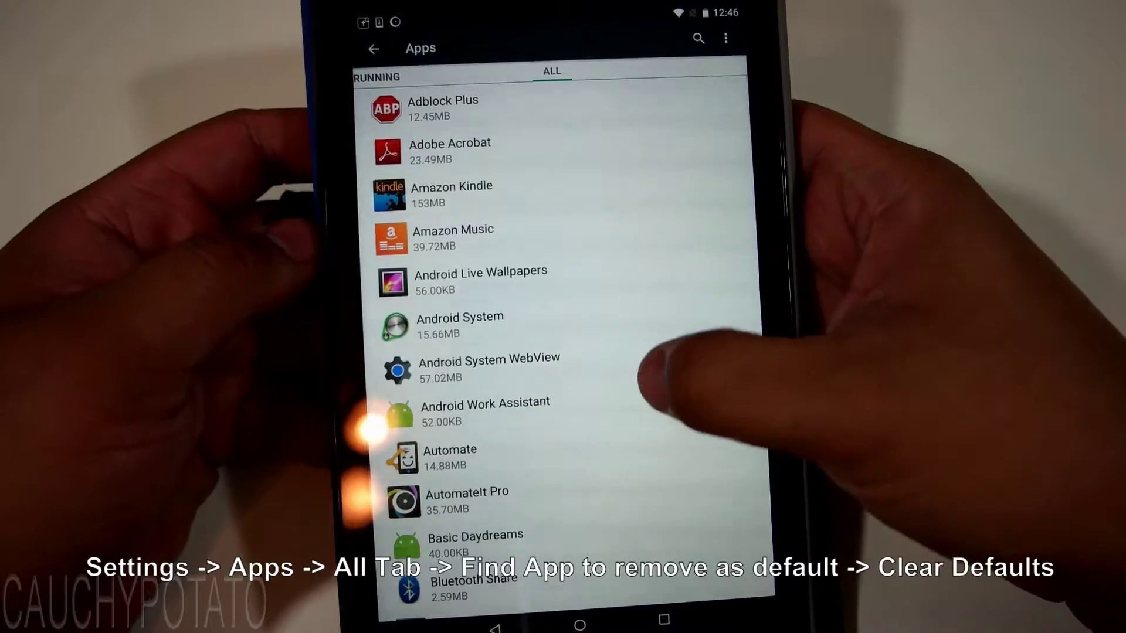
drag(678, 379, 673, 167)
drag(648, 402, 673, 276)
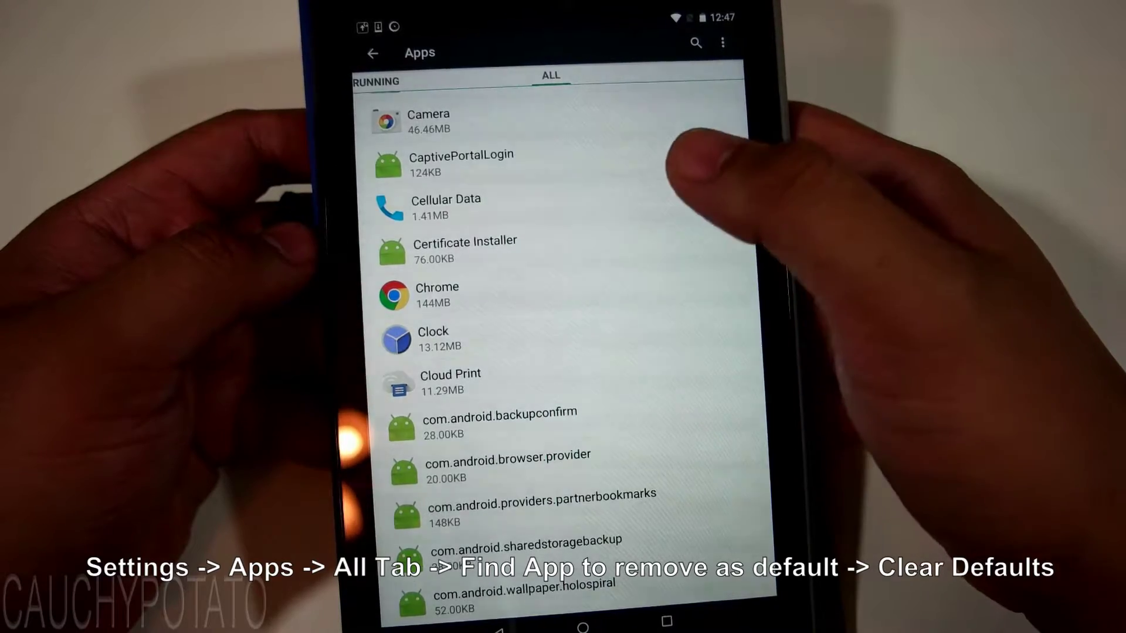
click(669, 295)
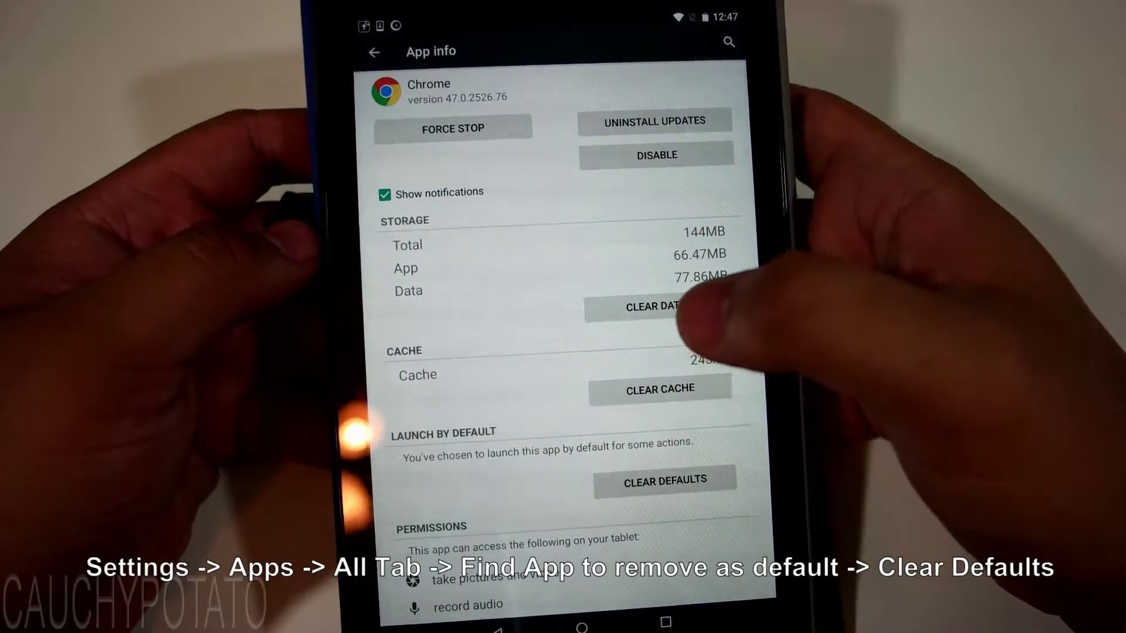
Step: Use CLEAR DEFAULTS on Chrome's app info, then go to the home screen
click(635, 482)
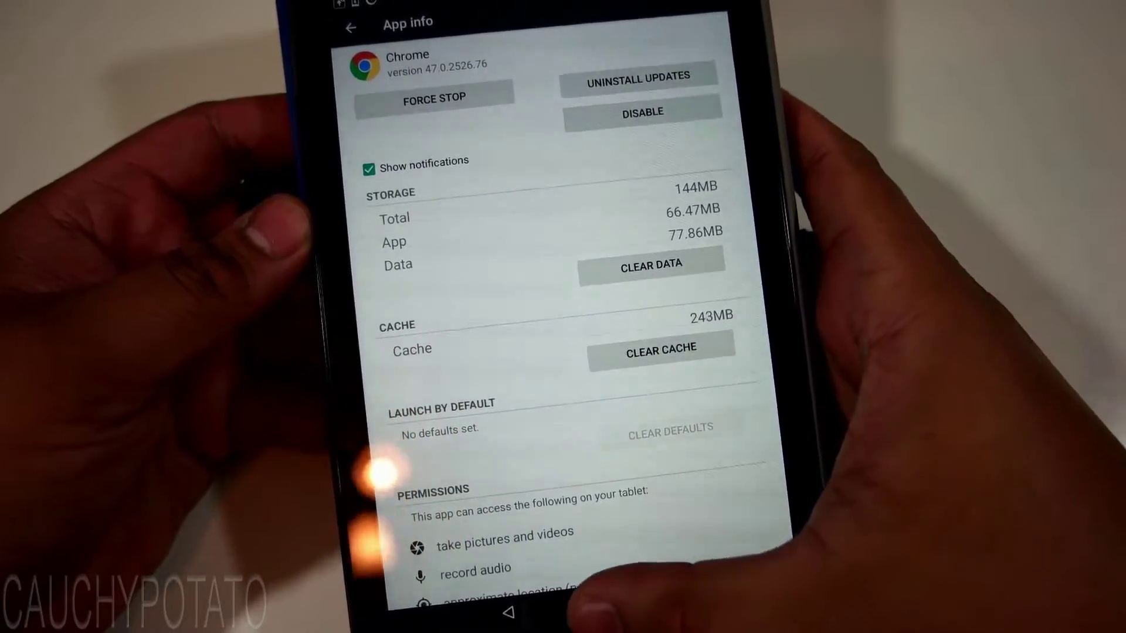
click(591, 611)
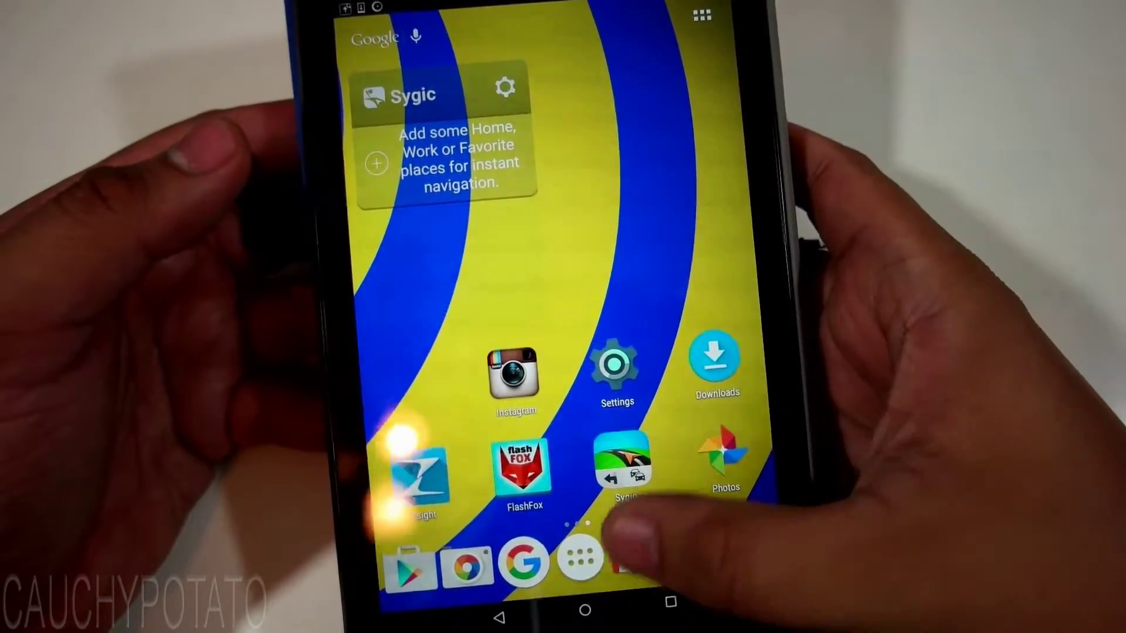
click(626, 563)
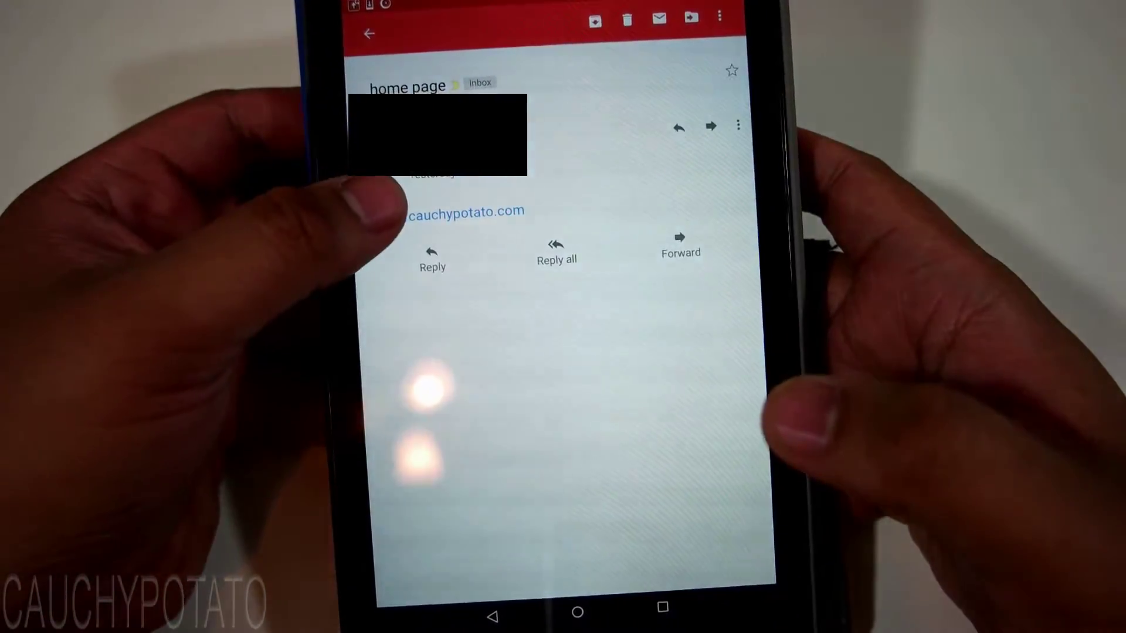
click(458, 213)
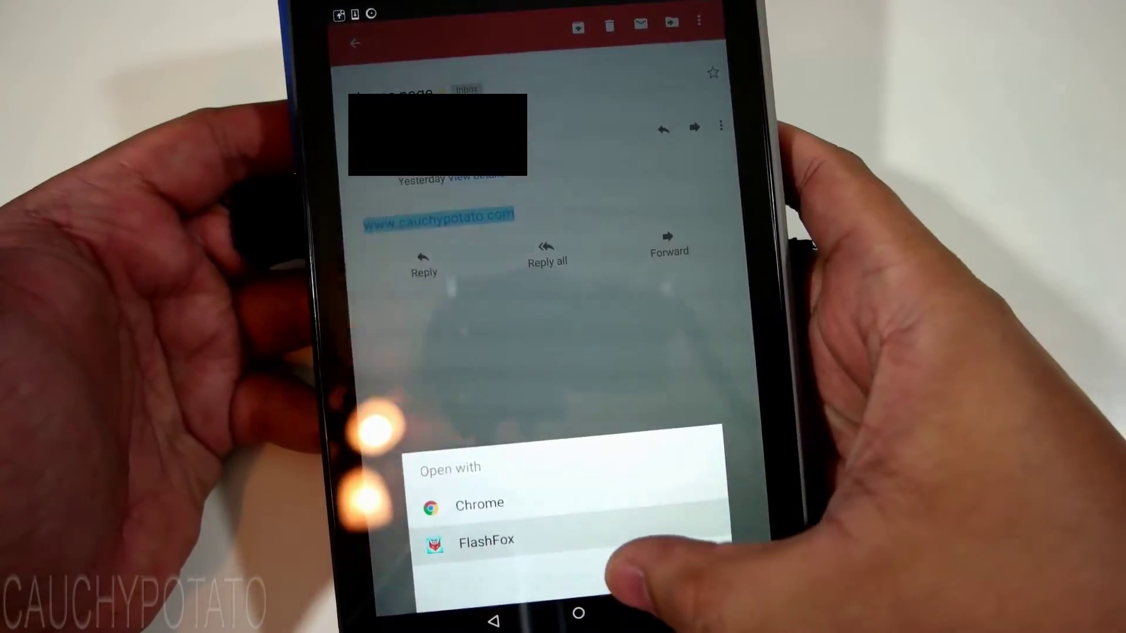
click(638, 550)
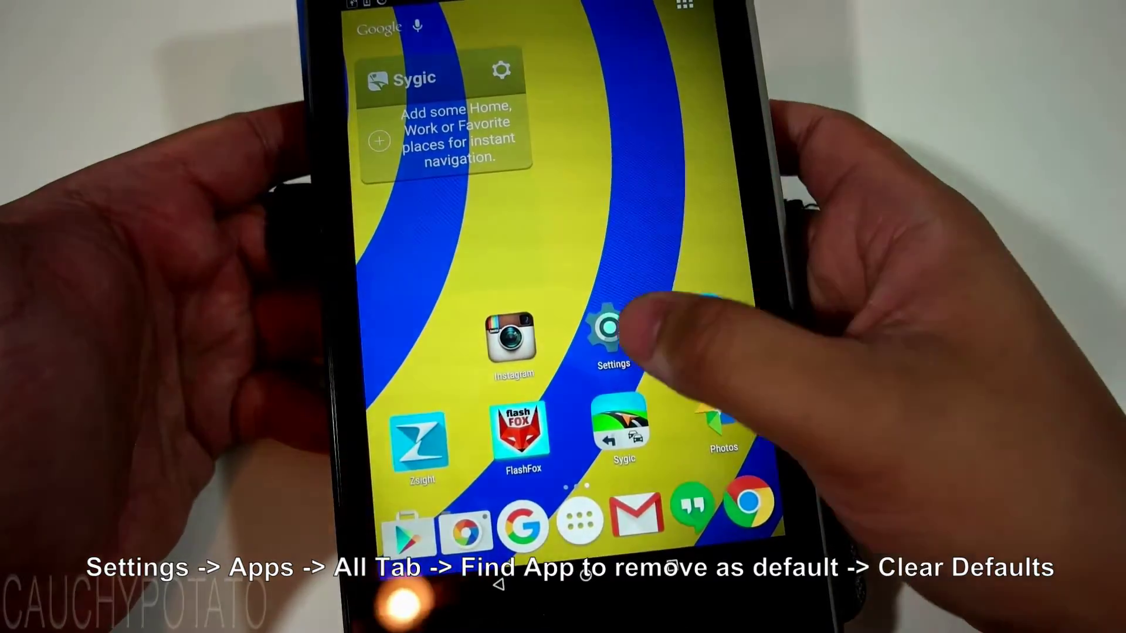
Step: Clear defaults on Chrome's app info via Settings > Apps, then go home
click(606, 322)
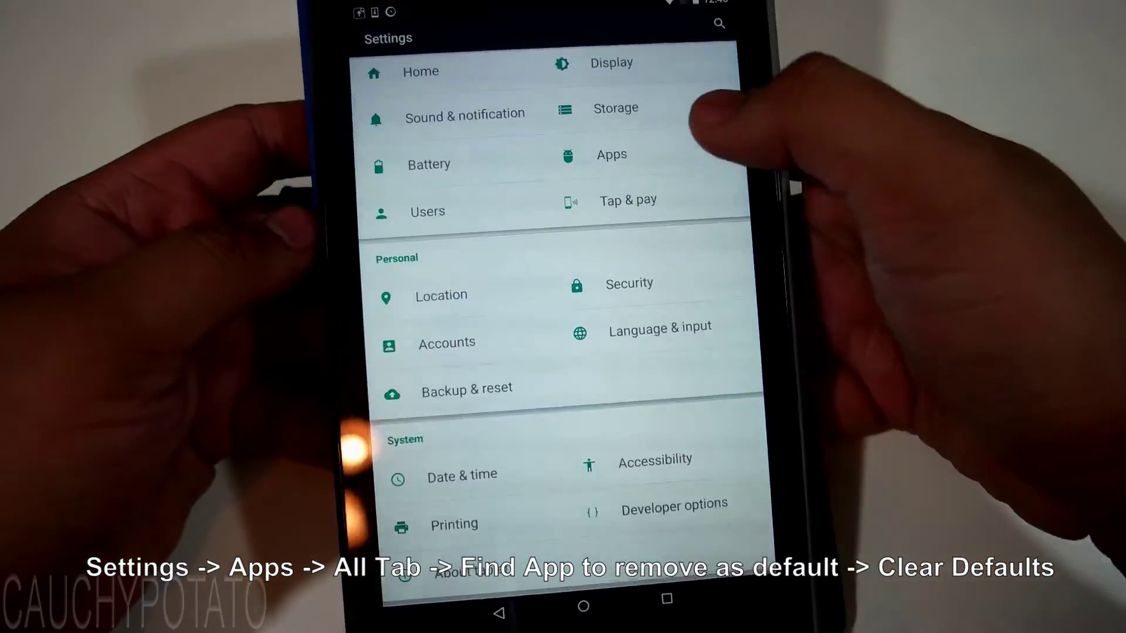
click(611, 154)
drag(704, 352, 440, 353)
scroll(564, 352, down, 3)
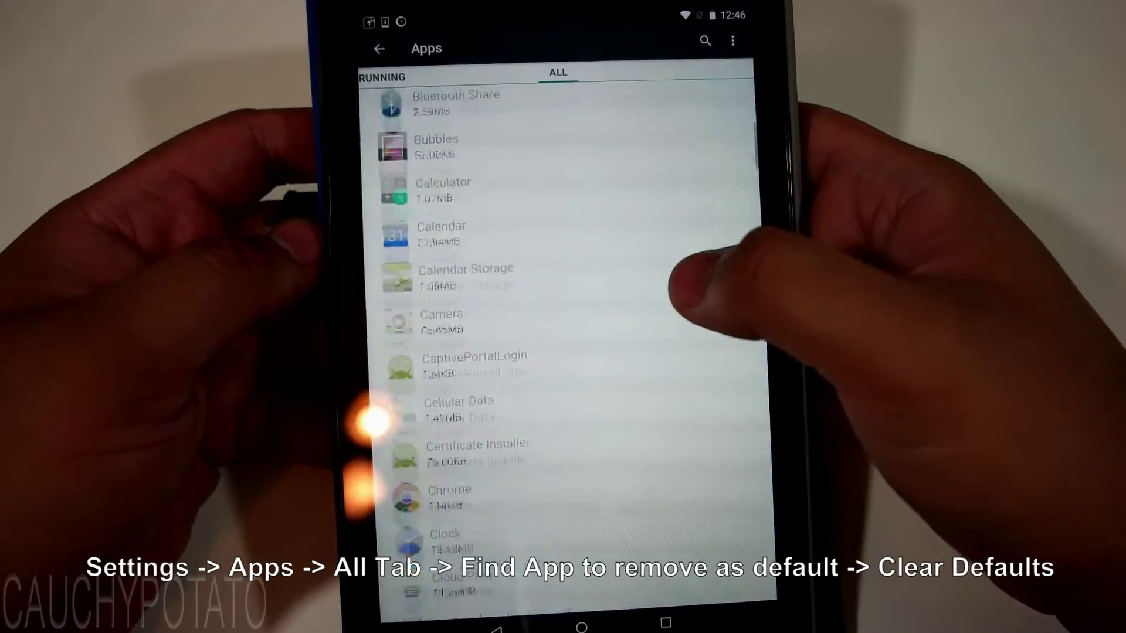
click(656, 295)
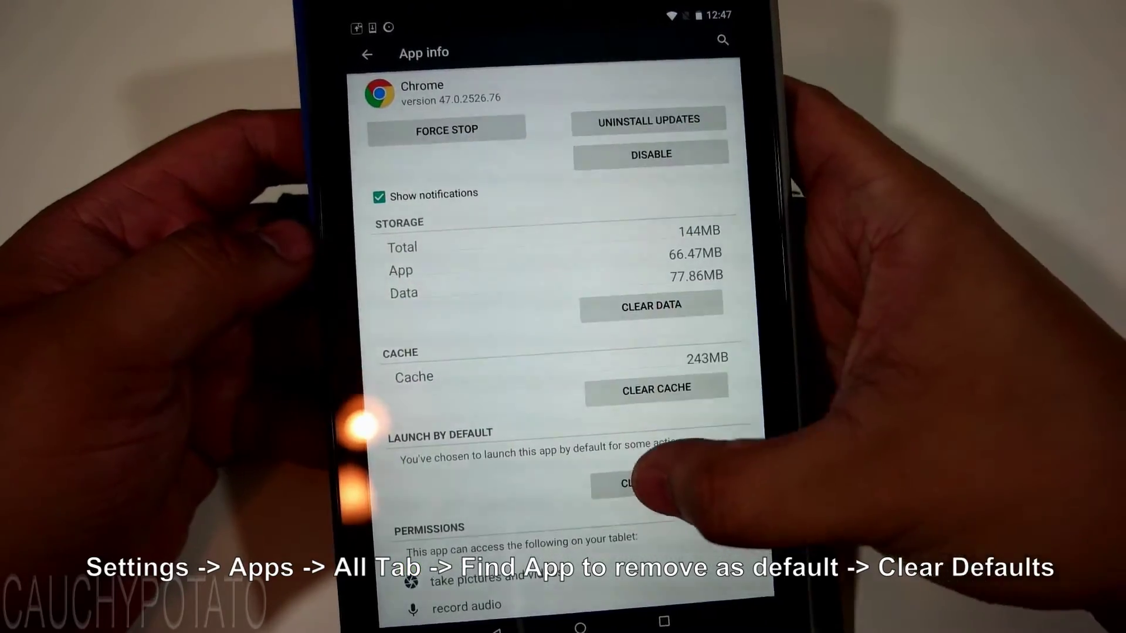
click(634, 483)
click(581, 626)
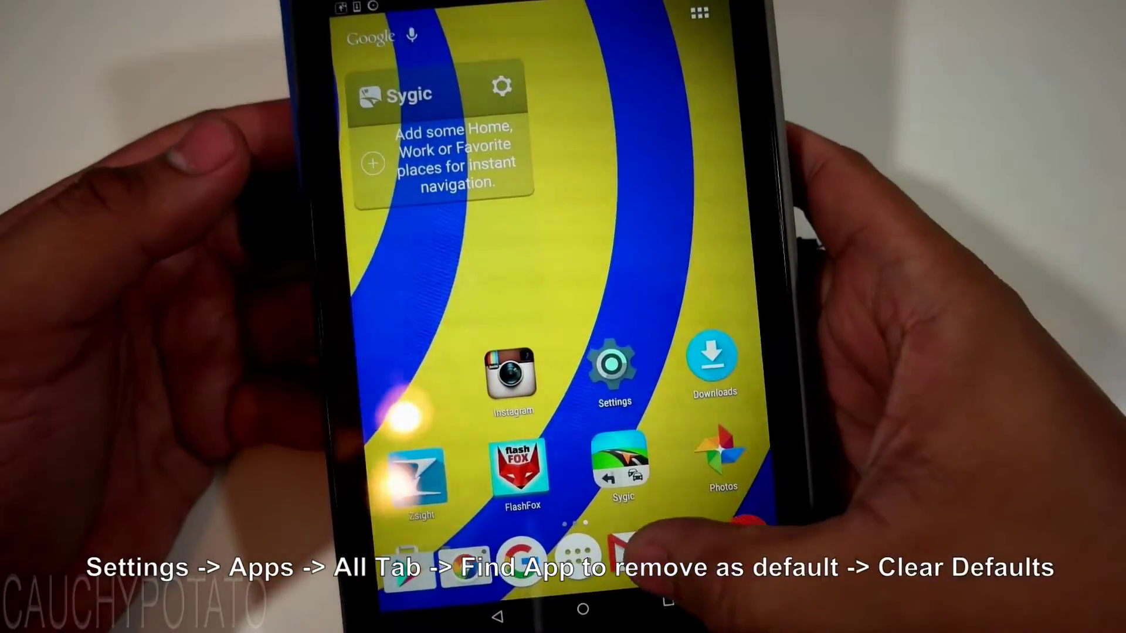